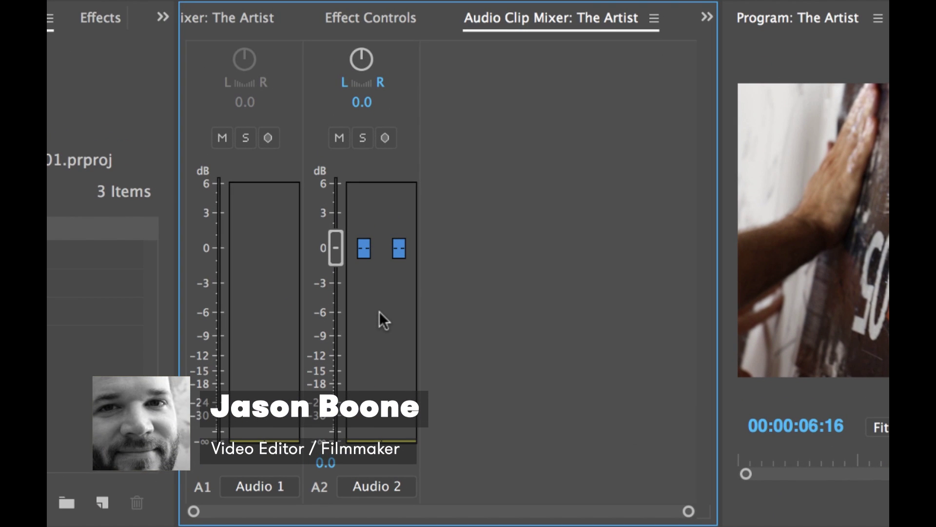
Check the meter and Master automation options, then arm the music clip in the Audio Clip Mixer.
right_click(380, 312)
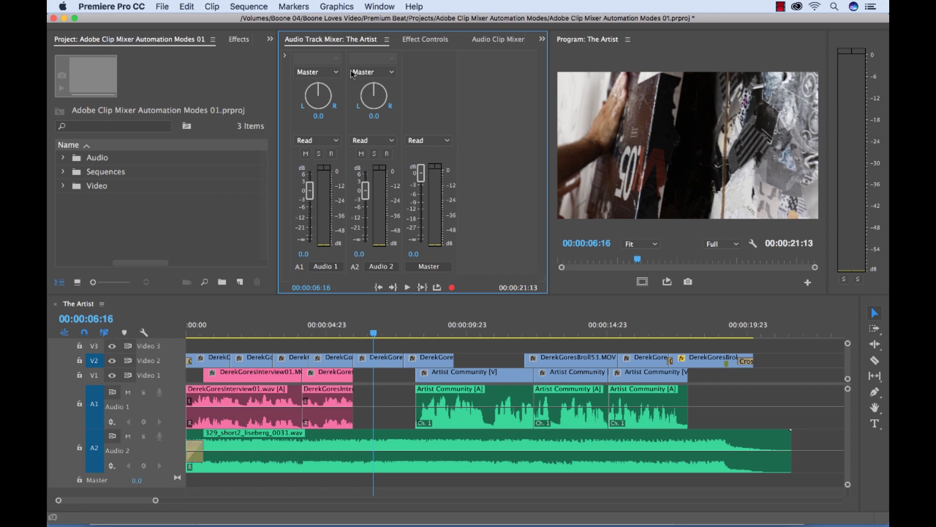
left_click(426, 141)
left_click(489, 131)
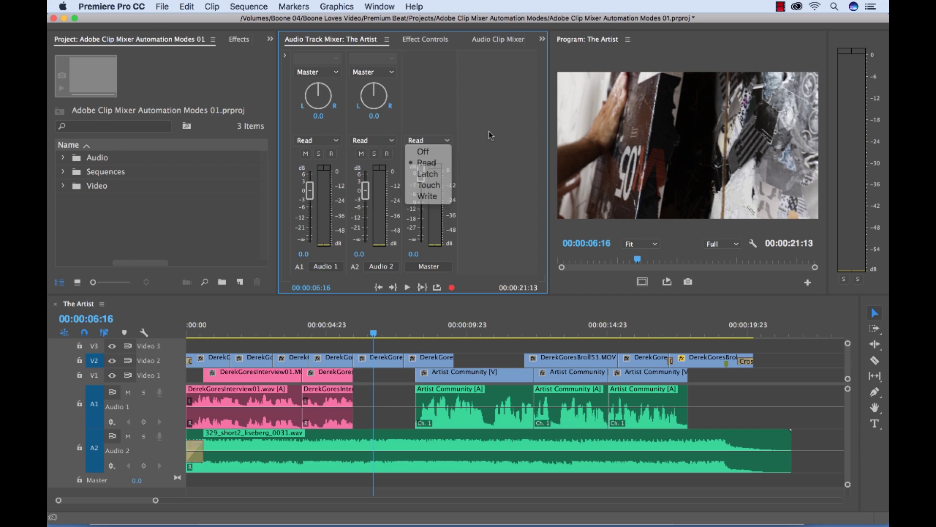
left_click(490, 41)
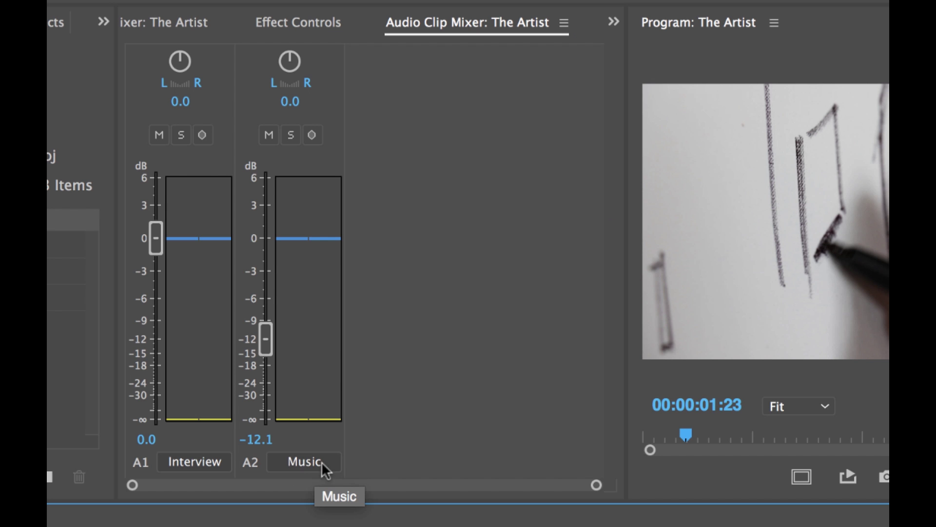
left_click(313, 137)
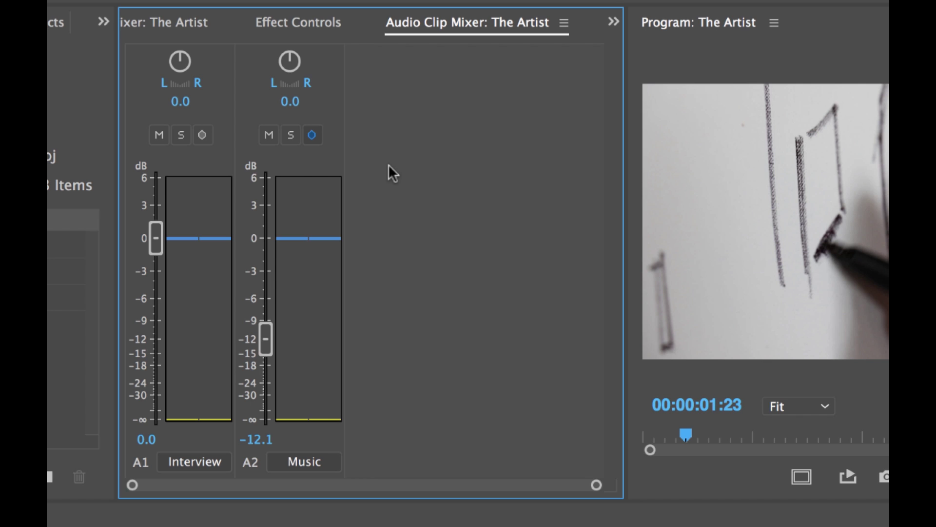
left_click(564, 22)
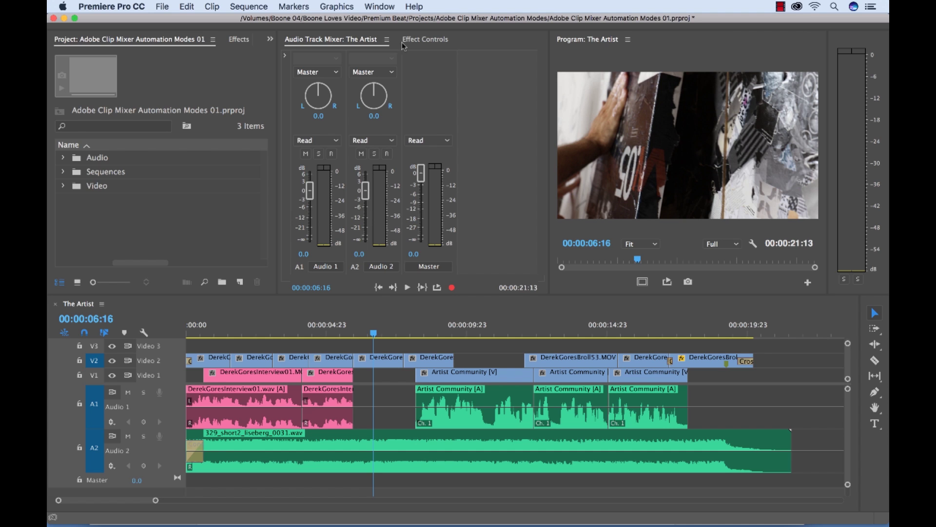
Show the Audio Clip Mixer from the Window menu, compare it with the Audio Track Mixer, then return to it.
left_click(382, 7)
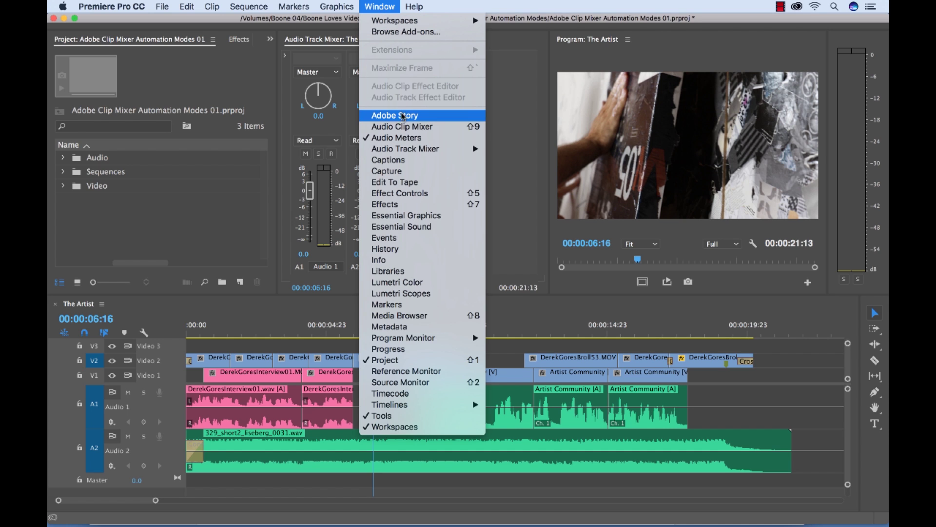
left_click(406, 126)
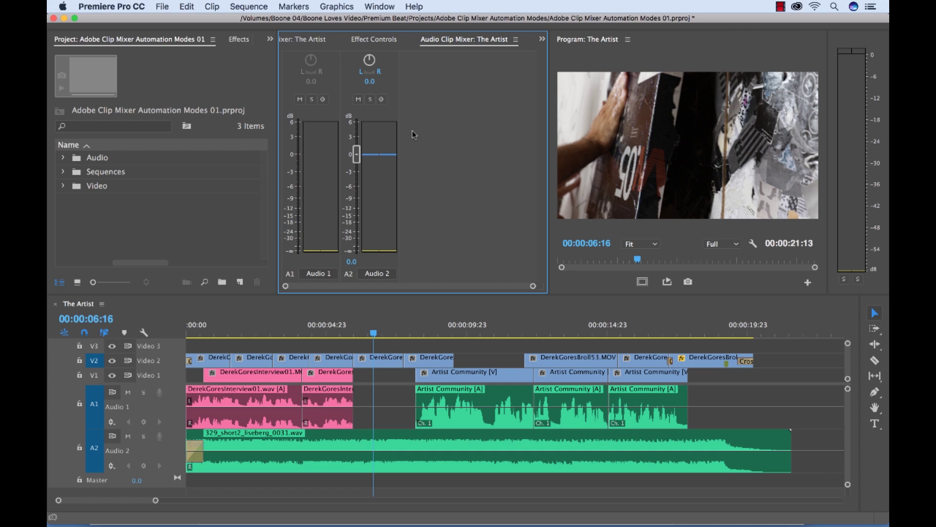
left_click(299, 41)
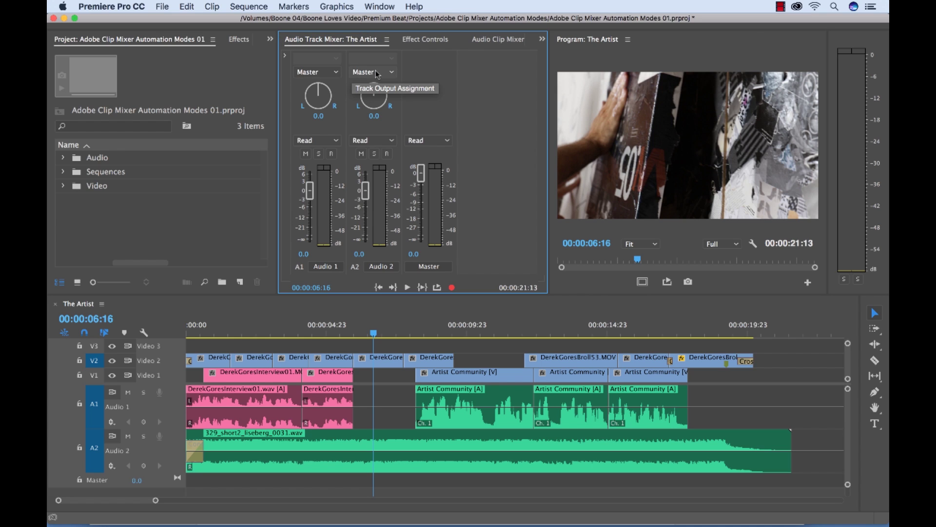
left_click(426, 140)
left_click(489, 133)
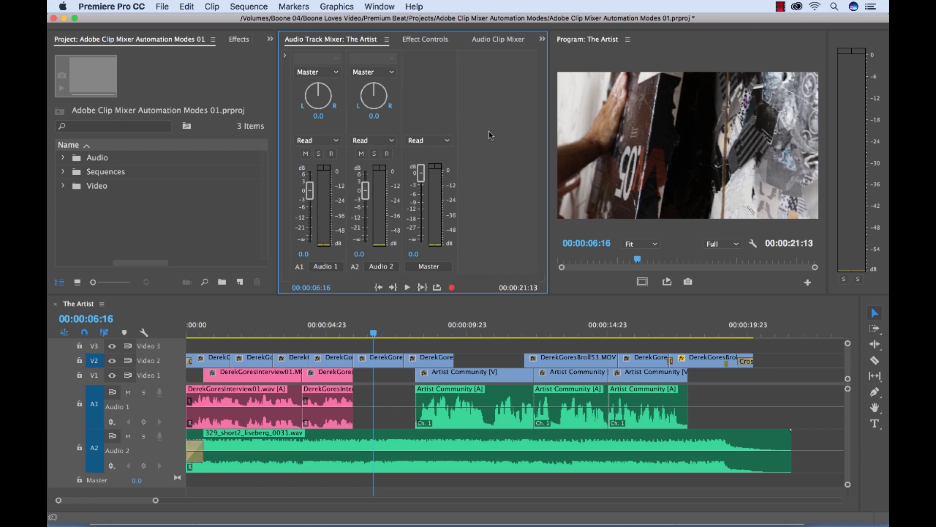
left_click(490, 41)
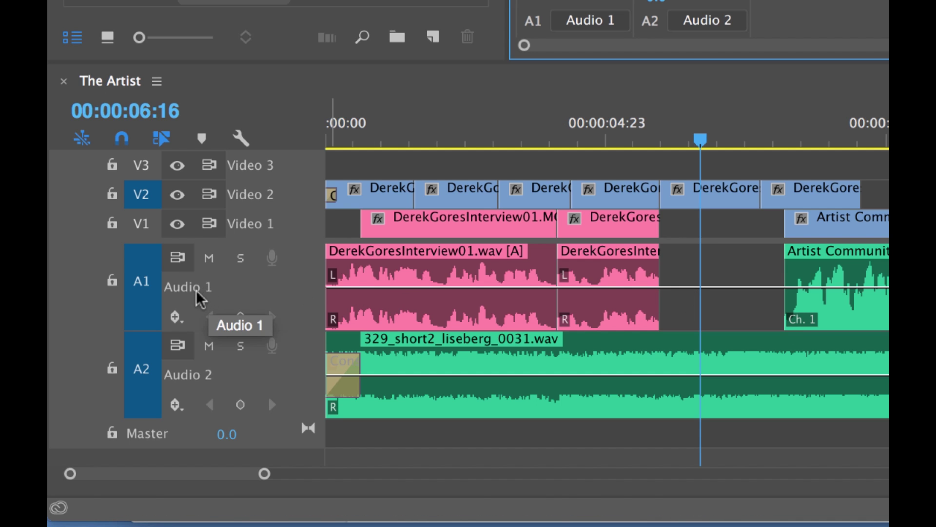
Switch audio tracks A1 and A2 from track keyframes to Clip Keyframes.
left_click(174, 317)
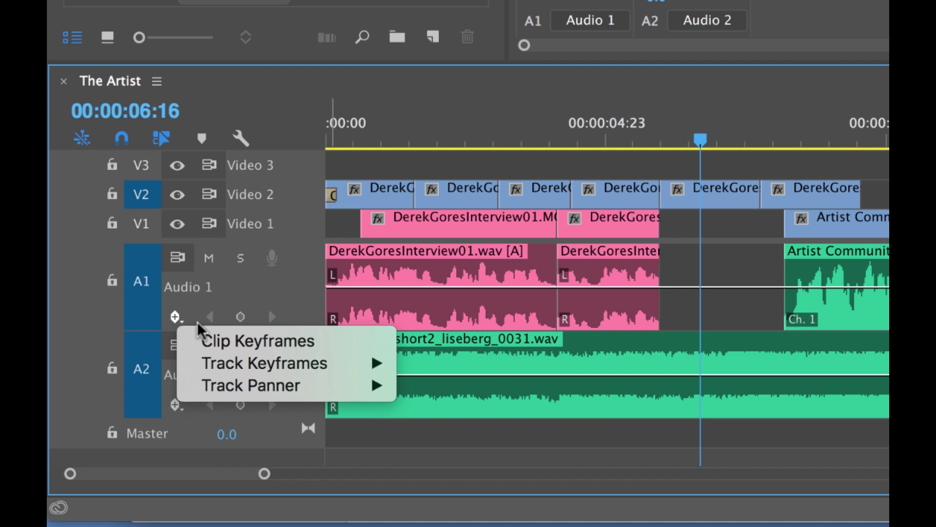
mouse_move(327, 369)
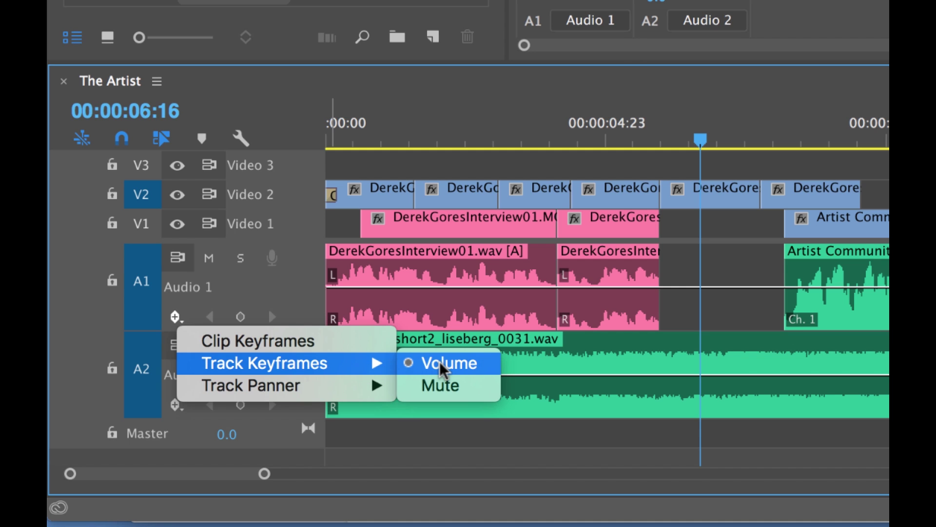
left_click(304, 344)
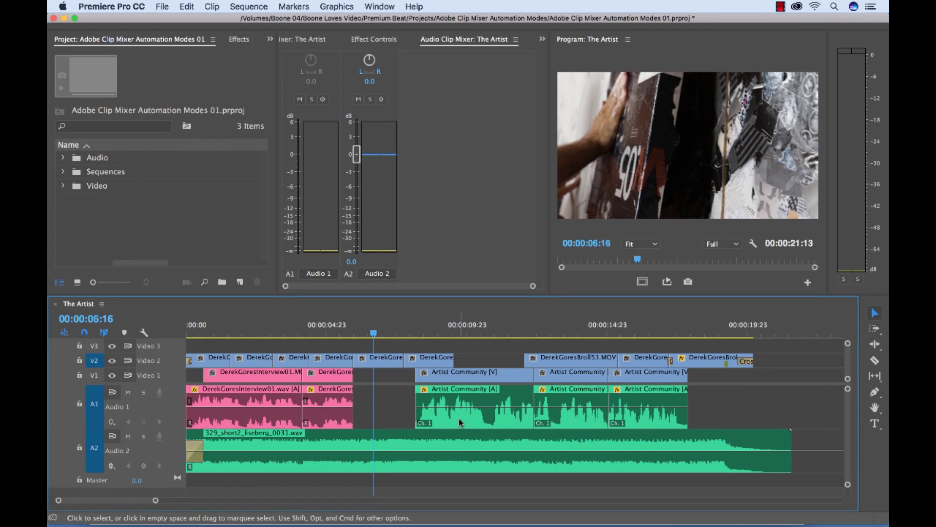
left_click(112, 466)
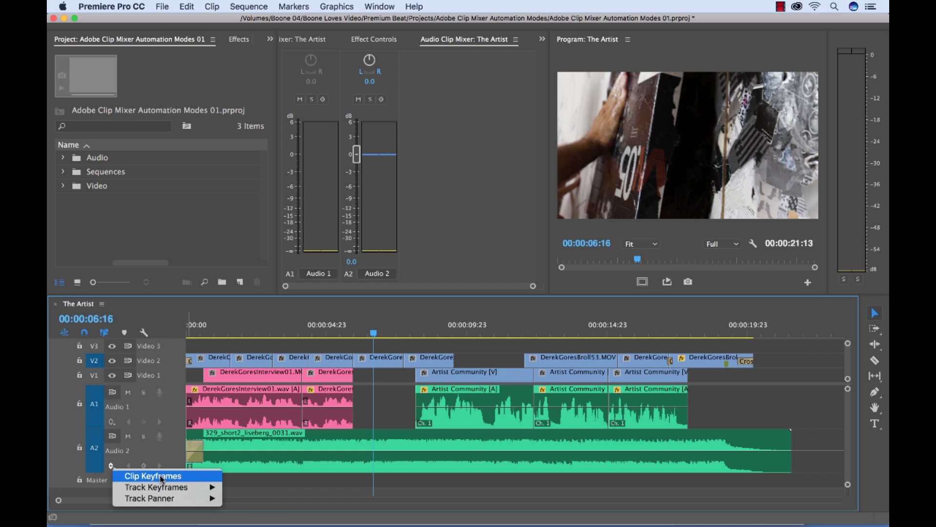
left_click(162, 479)
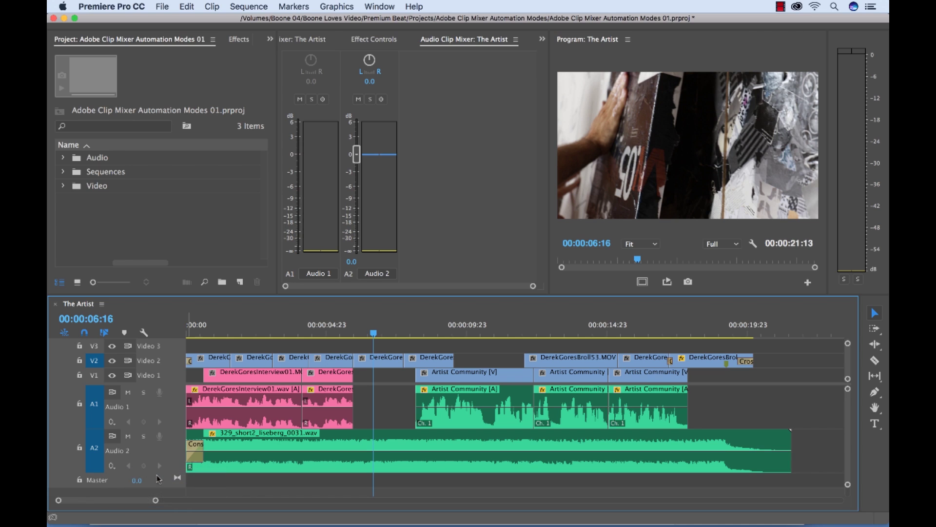
left_click(112, 422)
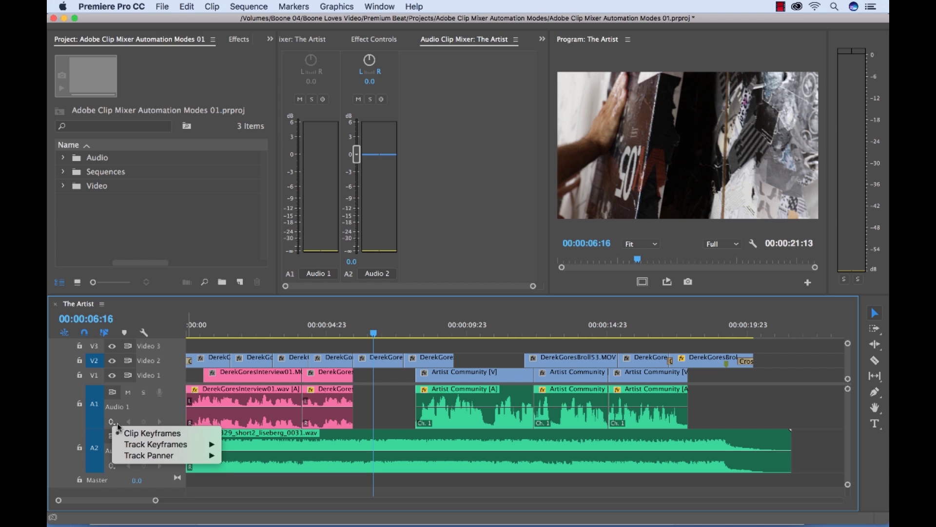
mouse_move(167, 456)
left_click(437, 203)
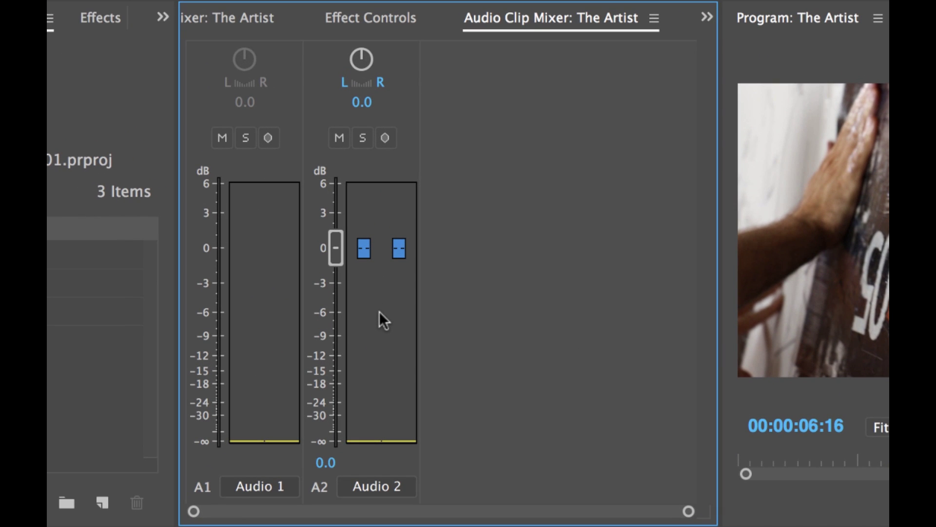
right_click(379, 312)
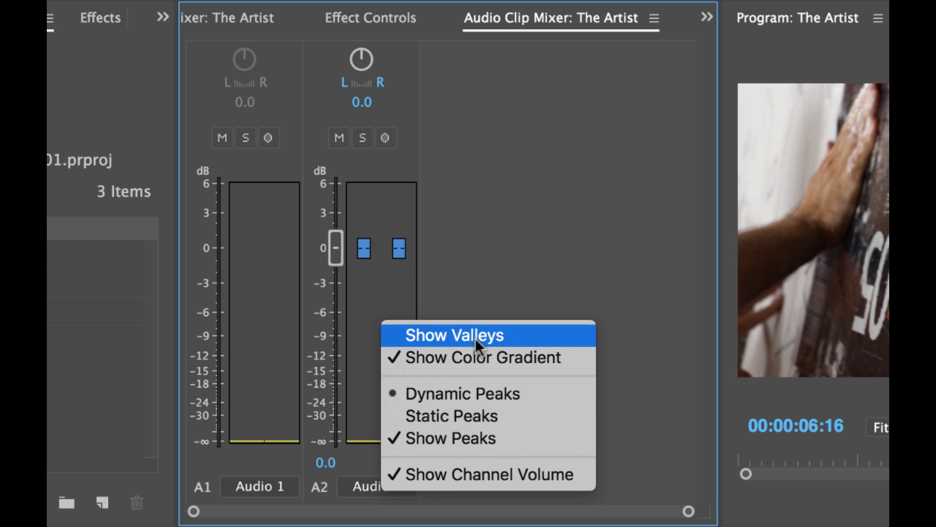
left_click(505, 341)
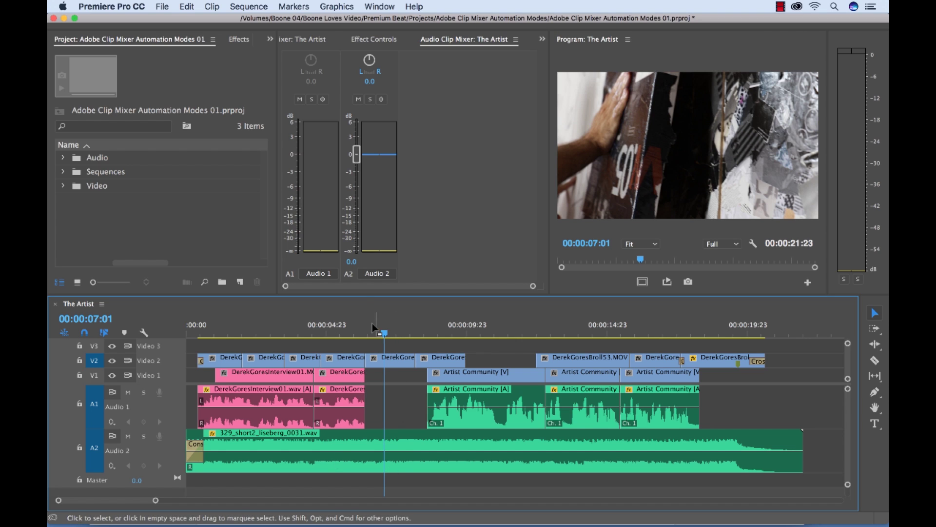
Pull the A2 music fader down to about -12.1 dB during playback, stopping at the sequence end.
left_click_drag(356, 154, 356, 207)
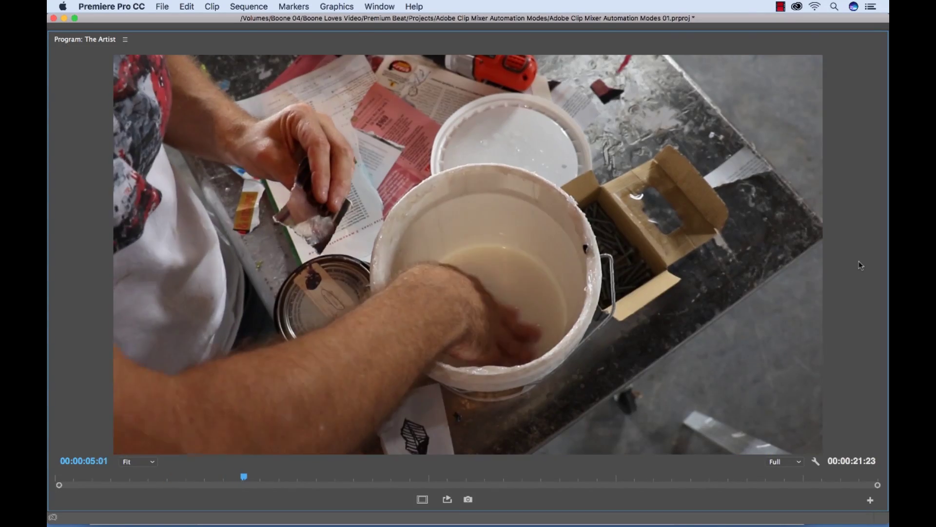
key("grave")
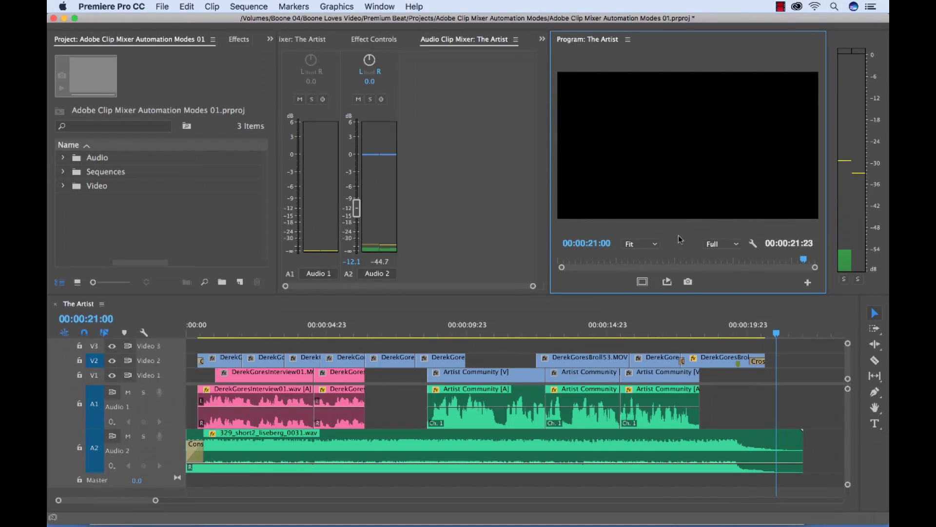
key("space")
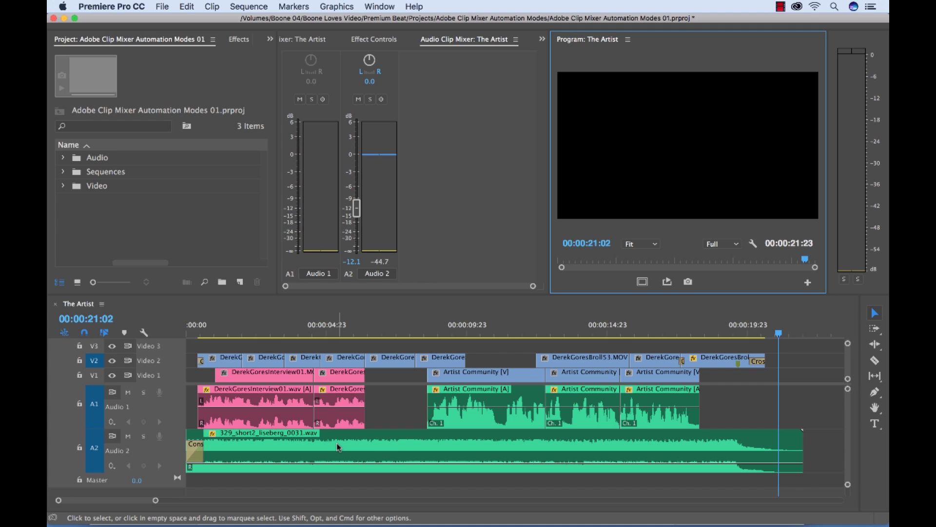
Name audio track A2 'Music' and track A1 'Interview'.
left_click(375, 274)
type("Music")
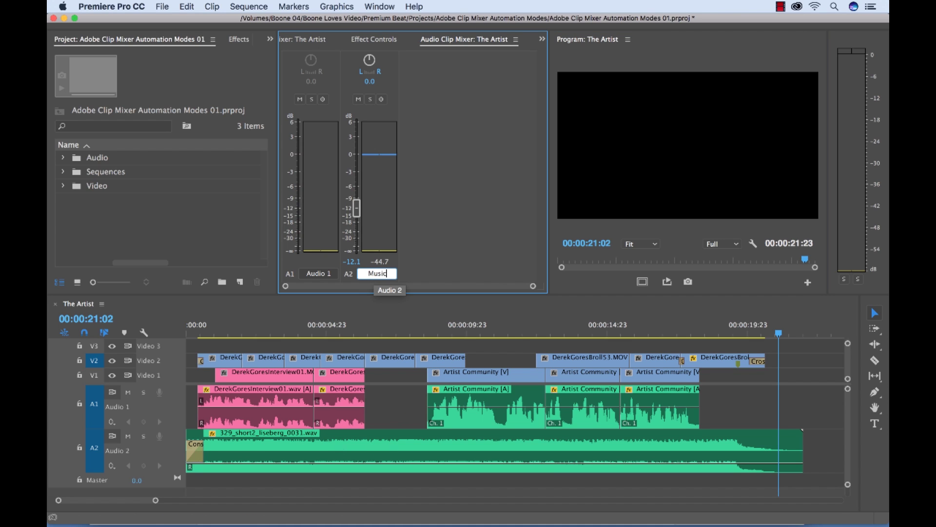
key("Return")
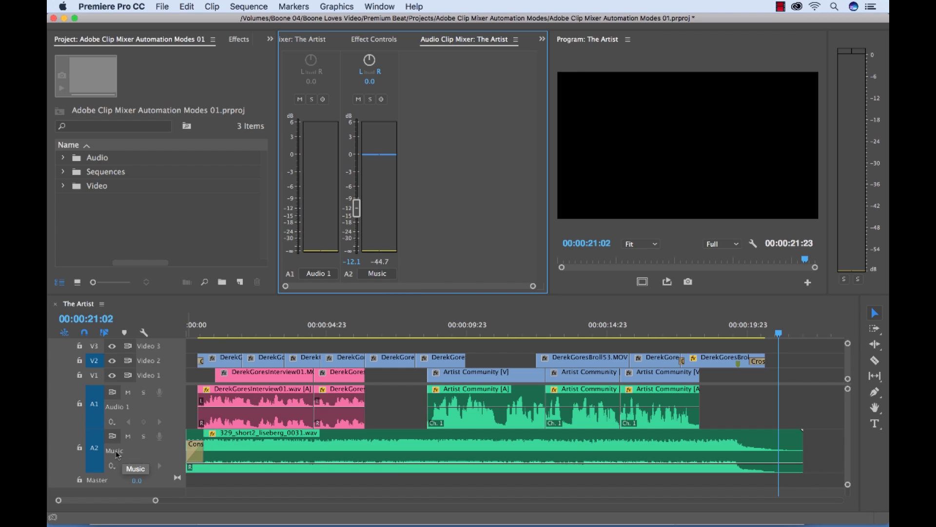
left_click(317, 274)
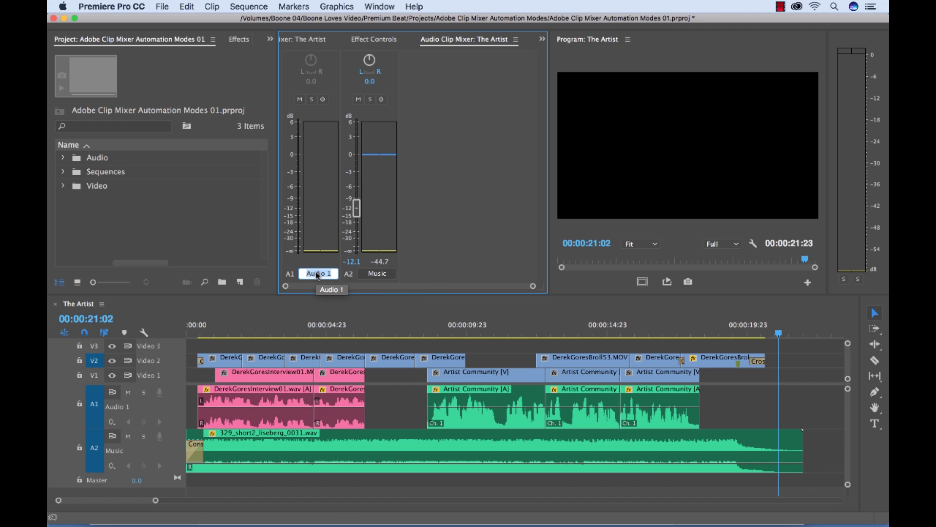
type("Interview")
key("Return")
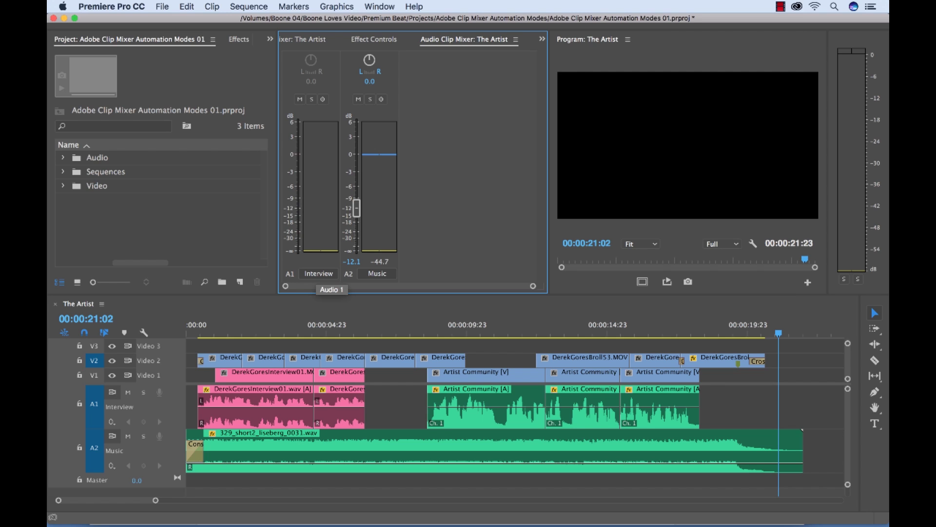
Close the Interview track's options unchanged and move the playhead to 00:00:01:23.
right_click(124, 411)
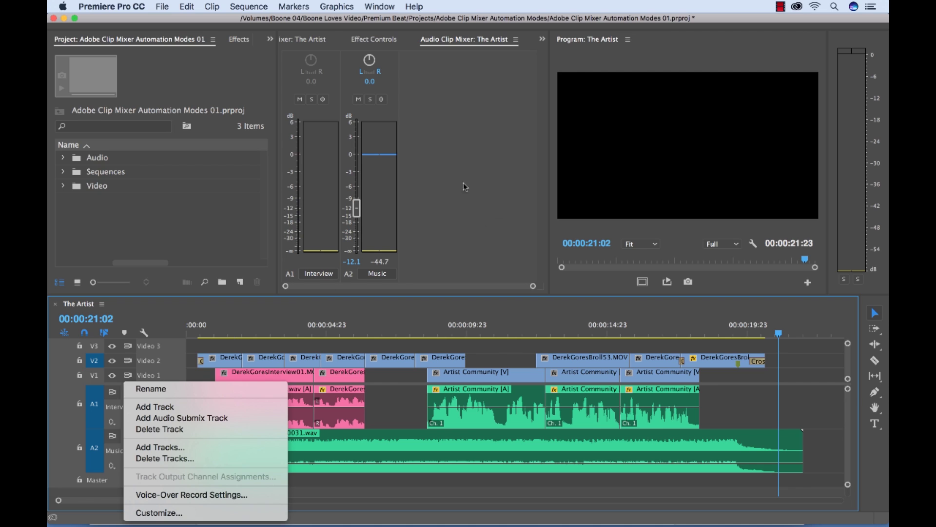
left_click(443, 186)
left_click(242, 331)
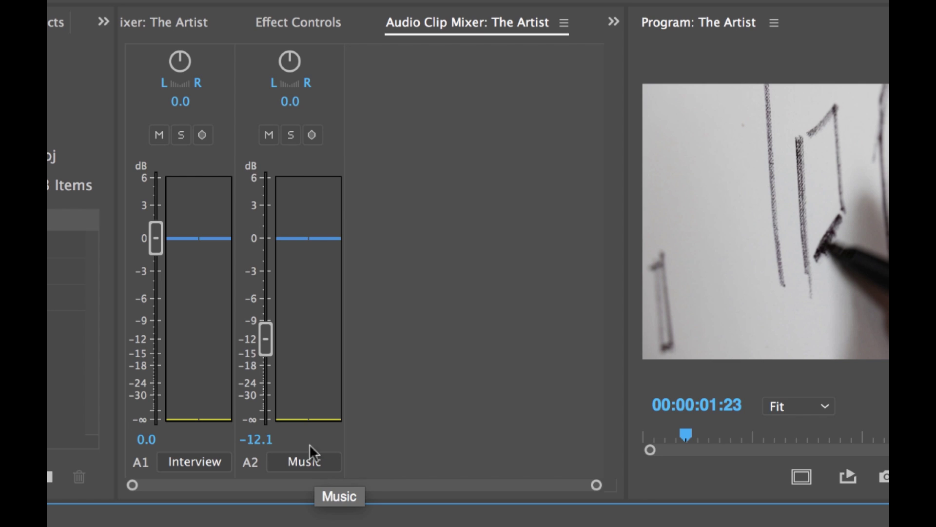
Arm Write Keyframes on the A2 Music channel and view the keyframe mode menu showing Touch.
left_click(313, 135)
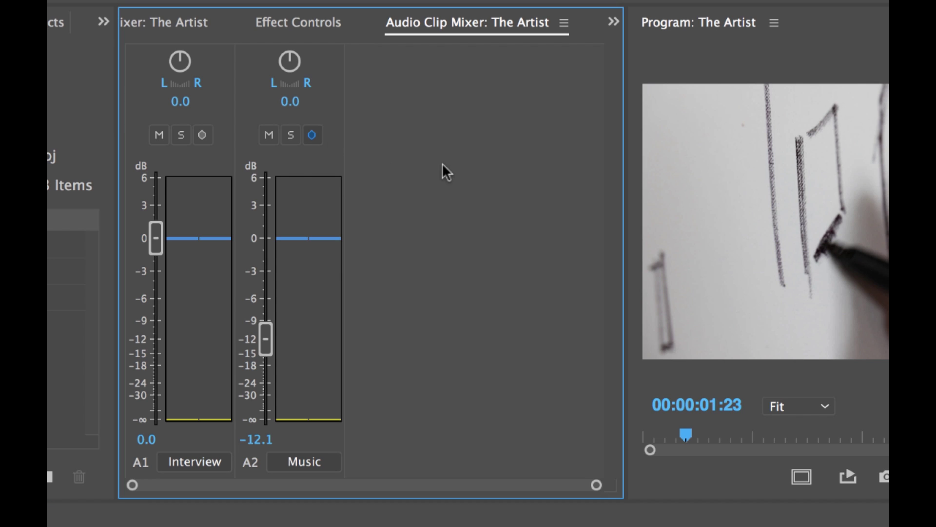
left_click(564, 25)
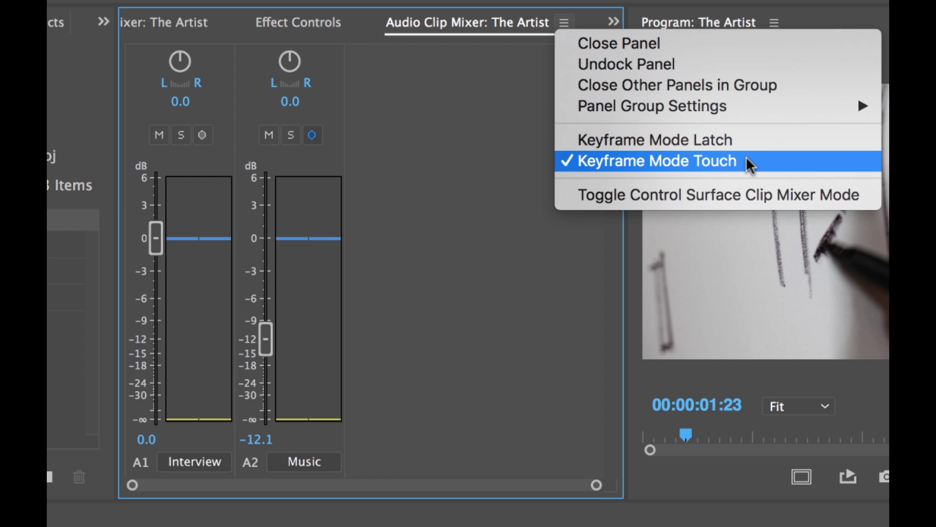
Keep Touch mode, check the Interview track's automation modes in the Track Mixer, then return to the Clip Mixer.
left_click(408, 141)
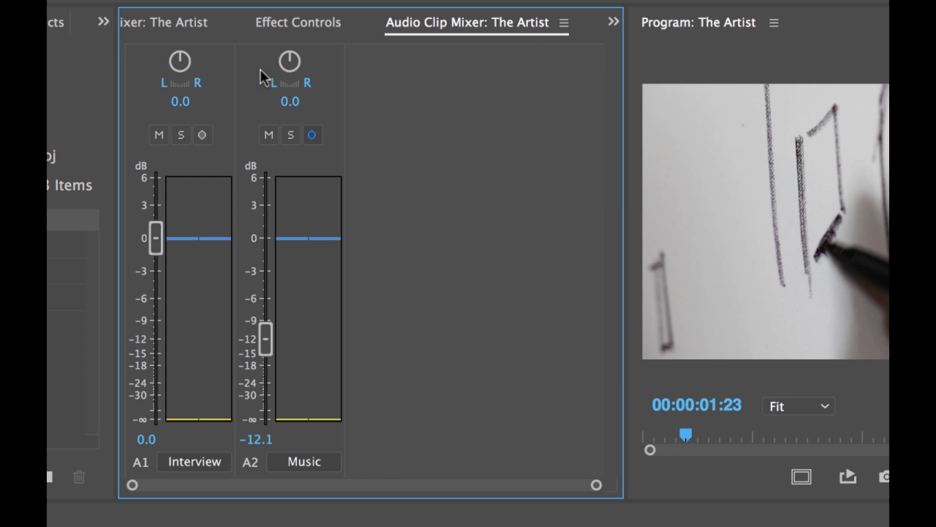
left_click(157, 21)
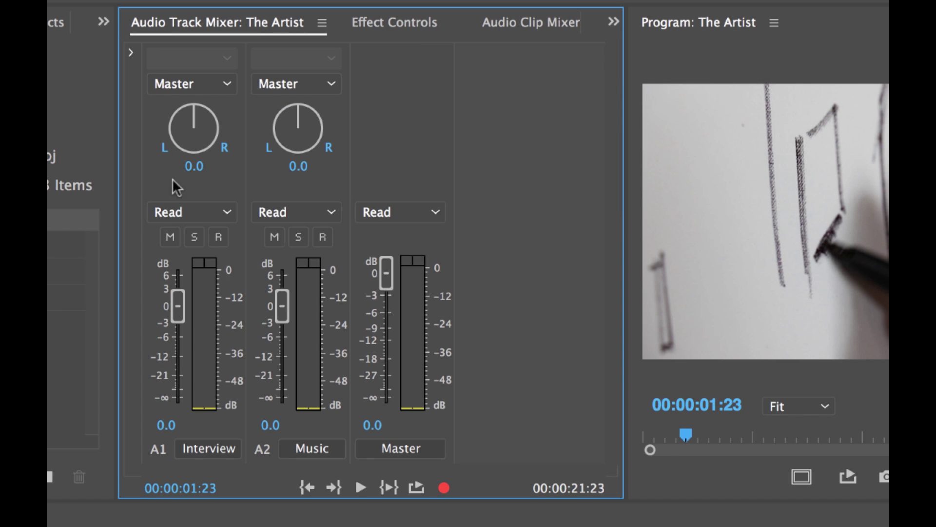
left_click(216, 213)
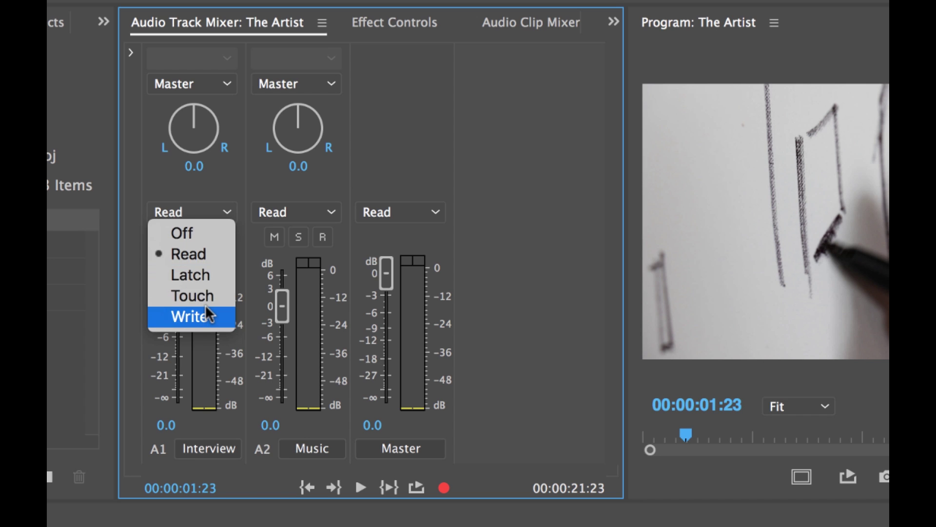
left_click(534, 23)
left_click(535, 23)
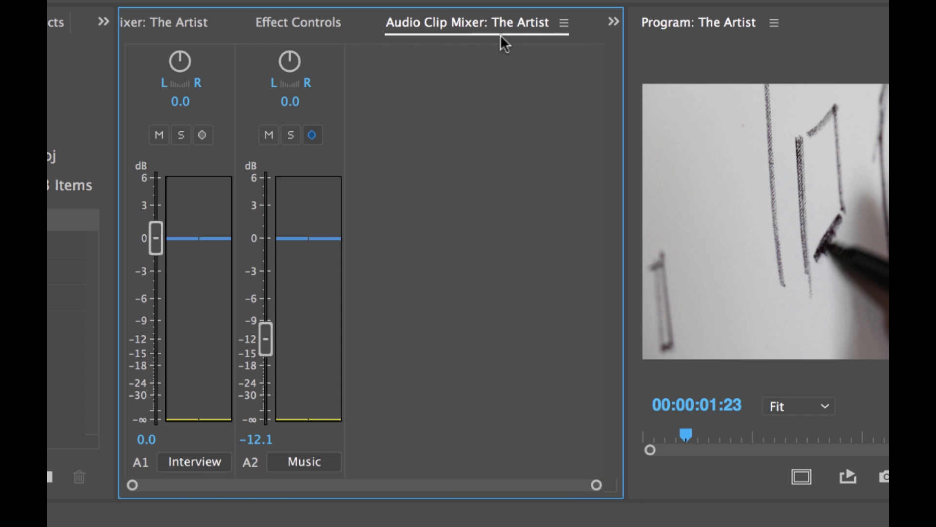
left_click(563, 25)
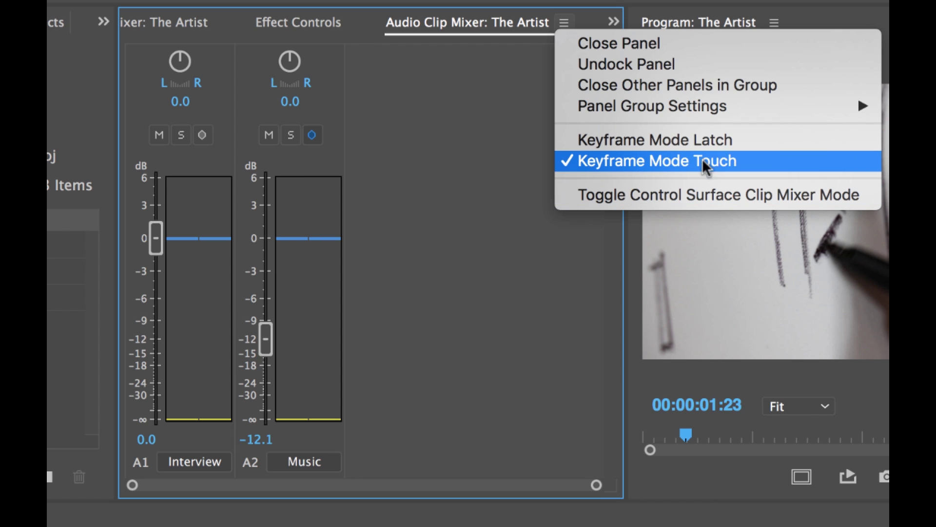
left_click(487, 344)
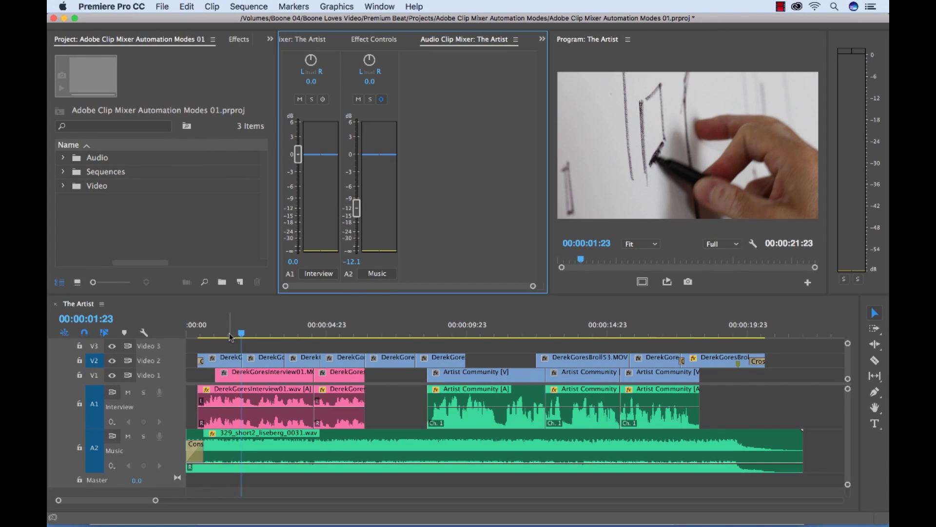
From 00:00:00:00 with A2 Write Keyframes on, ride the Music fader down and up during playback.
left_click(229, 333)
left_click_drag(229, 333, 182, 334)
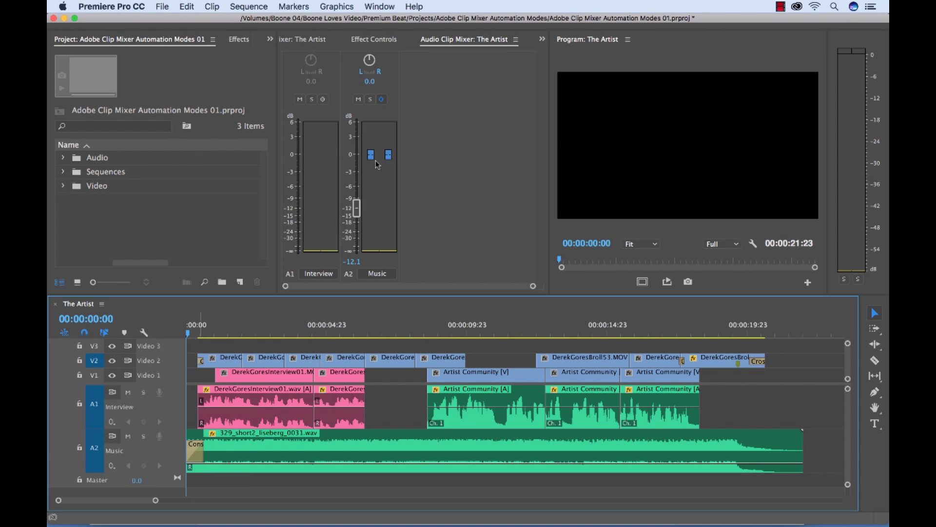
left_click(382, 99)
left_click_drag(356, 206, 358, 213)
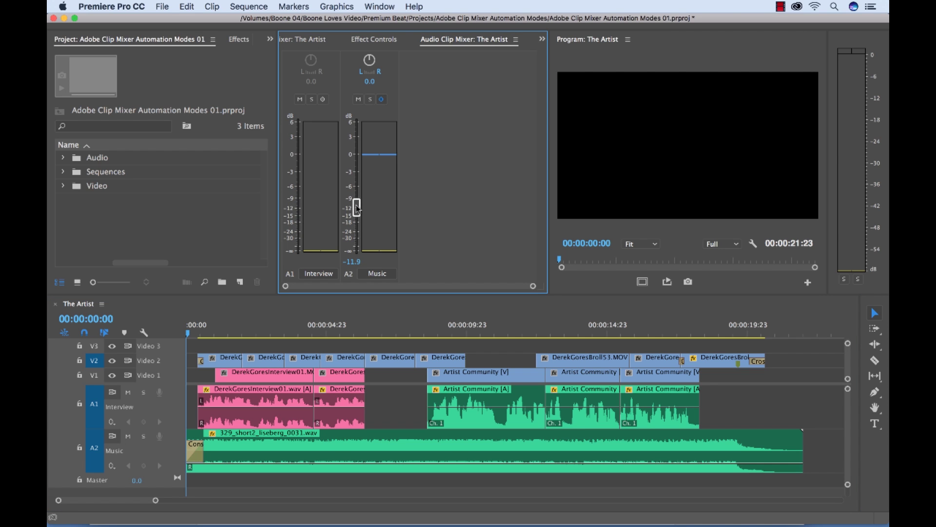
key("space")
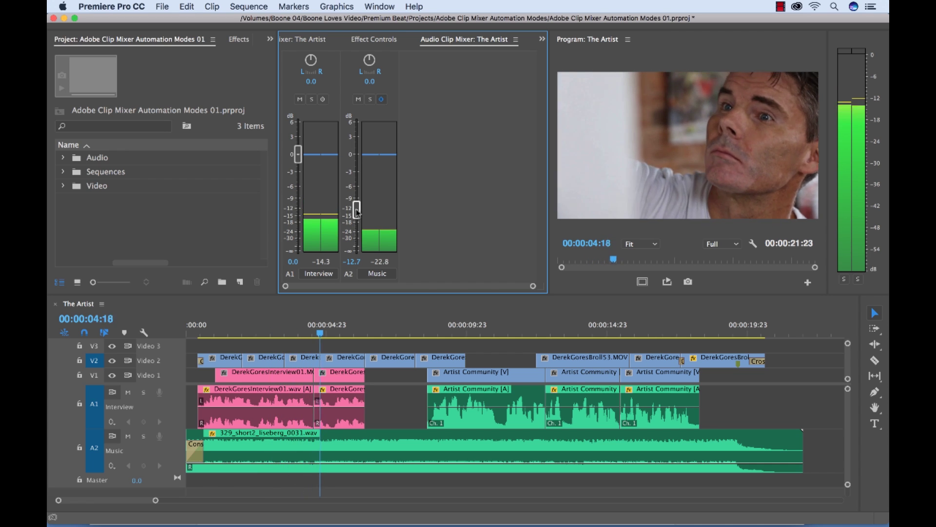
mouse_move(357, 210)
left_mouse_down()
mouse_move(358, 166)
mouse_move(361, 214)
left_mouse_up()
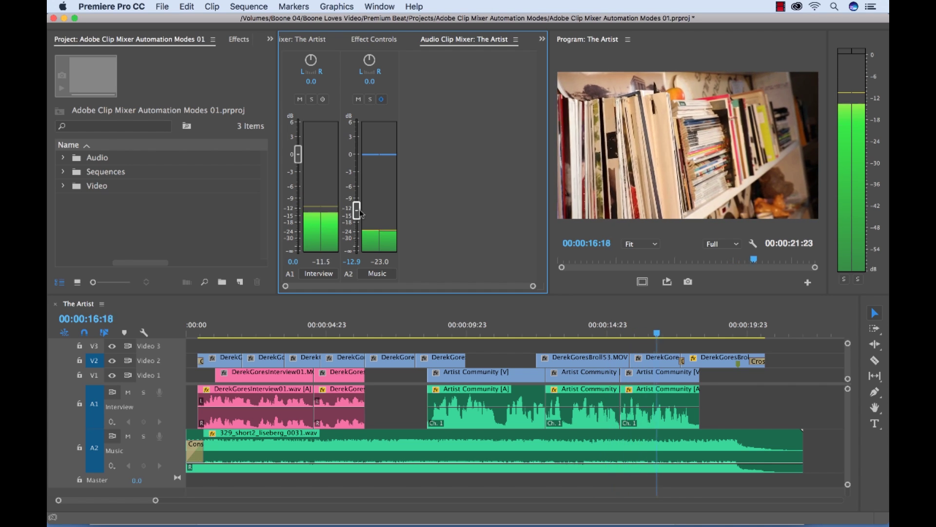
left_click_drag(360, 213, 360, 167)
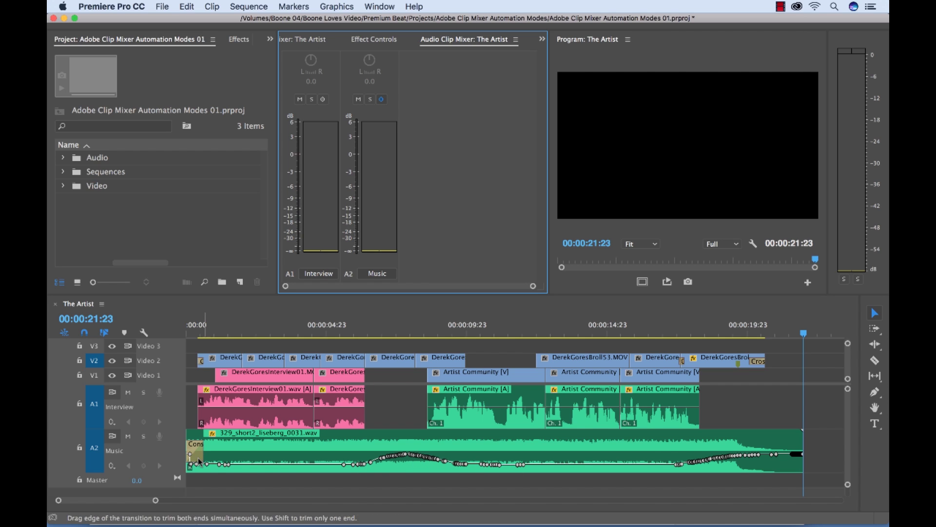
At 00:00:00:00, drag the Music clip's opening volume down to -16.6 dB on the zoomed timeline.
left_click(227, 332)
left_click_drag(228, 332, 158, 339)
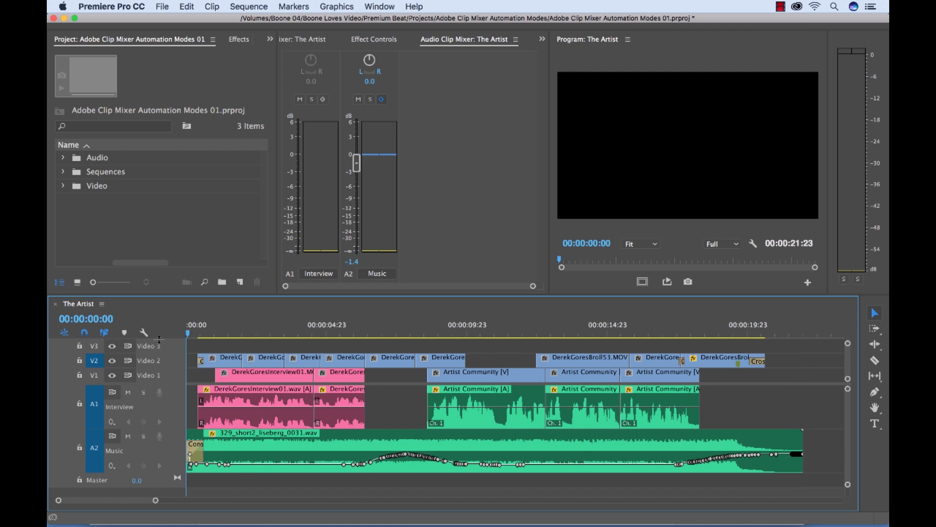
key("=")
key("=")
key("=")
key("=")
key("=")
key("=")
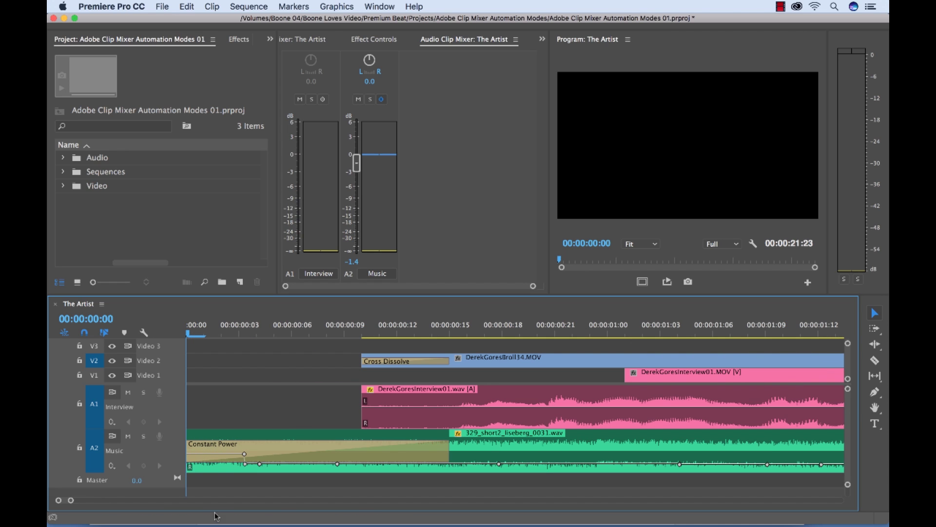
left_click_drag(215, 458, 218, 470)
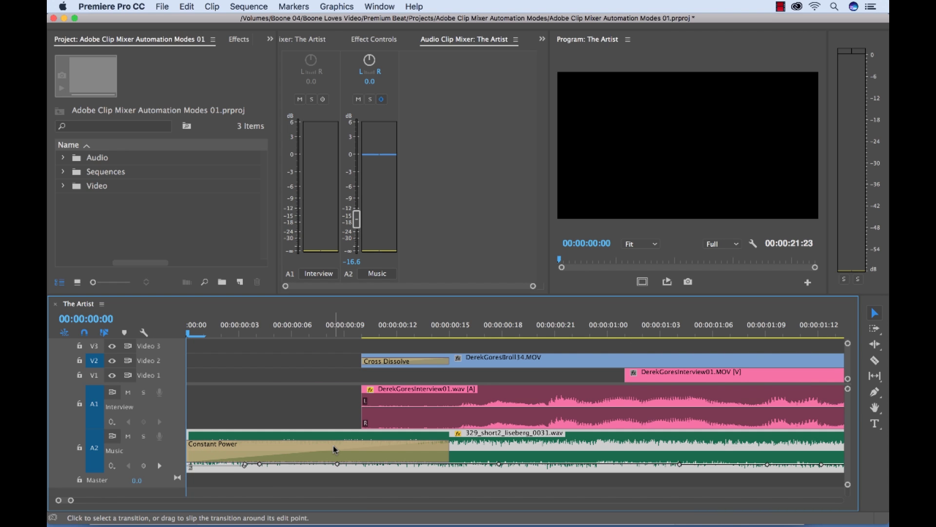
key("-")
key("-")
key("-")
key("-")
key("-")
key("-")
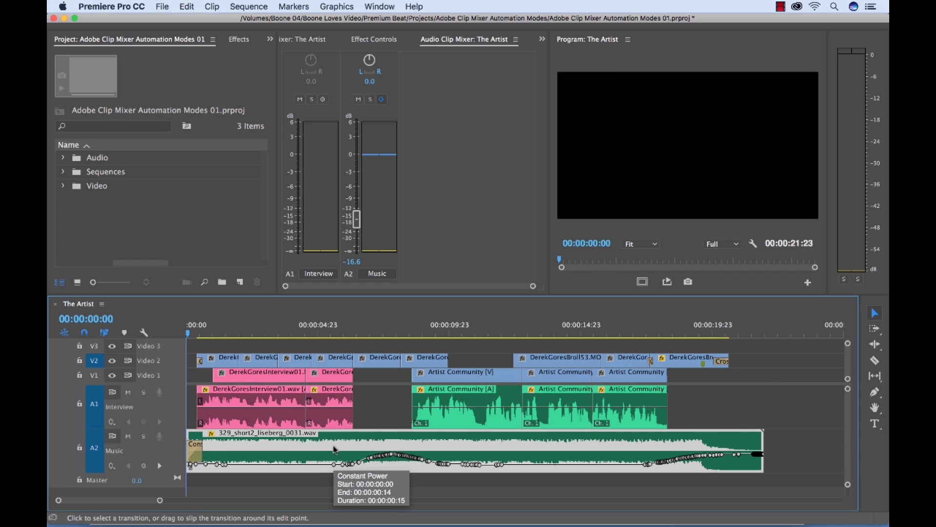
left_click(788, 403)
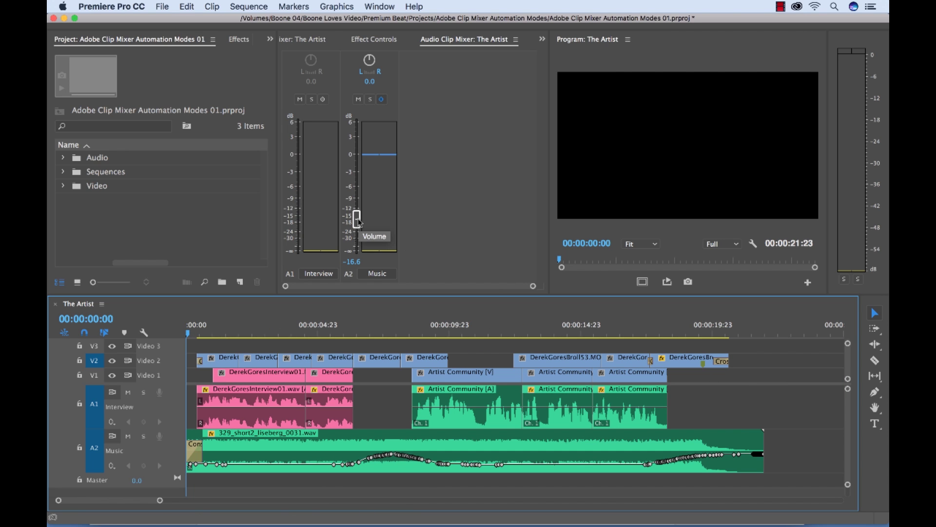
Disarm A2 Write Keyframes and play The Artist through to 00:00:21:23.
left_click(382, 100)
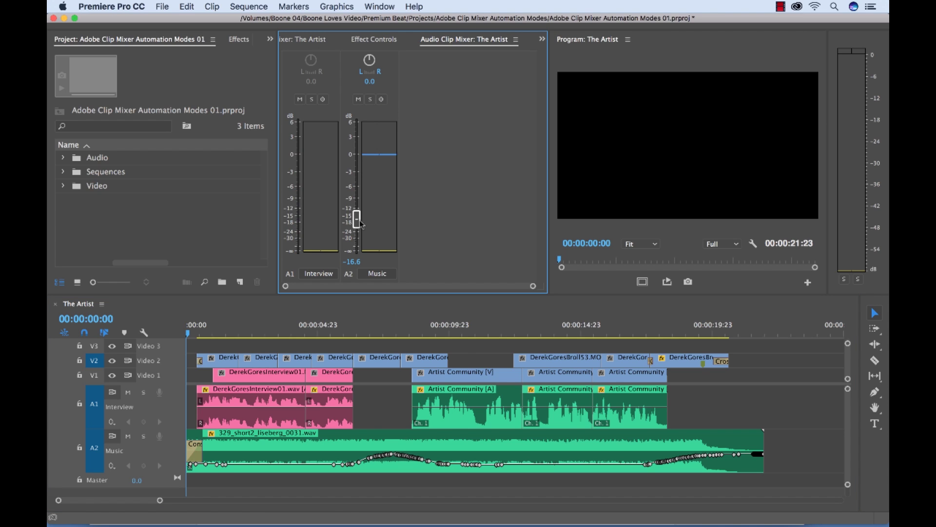
key("space")
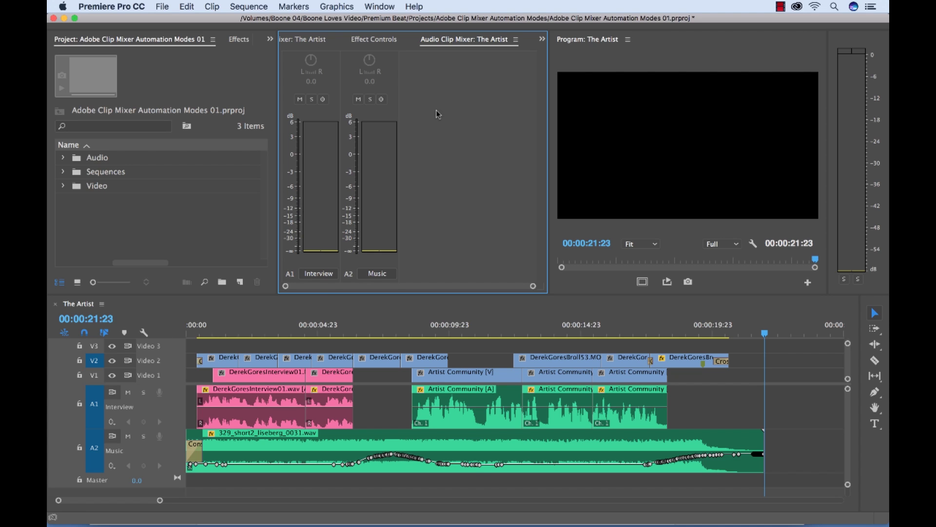
Jump the playhead to 00:00:09:09, where Music reads -8.5 dB.
left_click(433, 329)
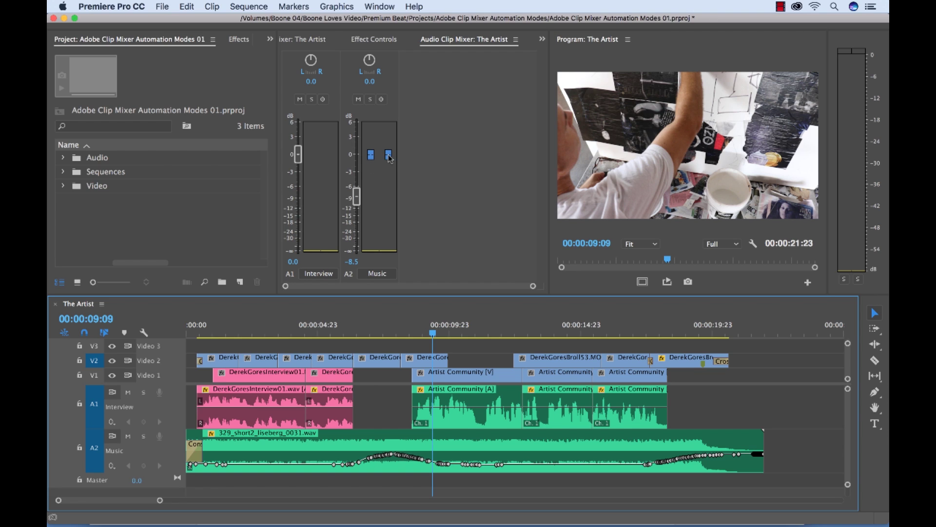
Show the A2 music clip's Volume Level in Effect Controls, revealing its -8.5 dB recorded keyframe curve.
left_click(368, 40)
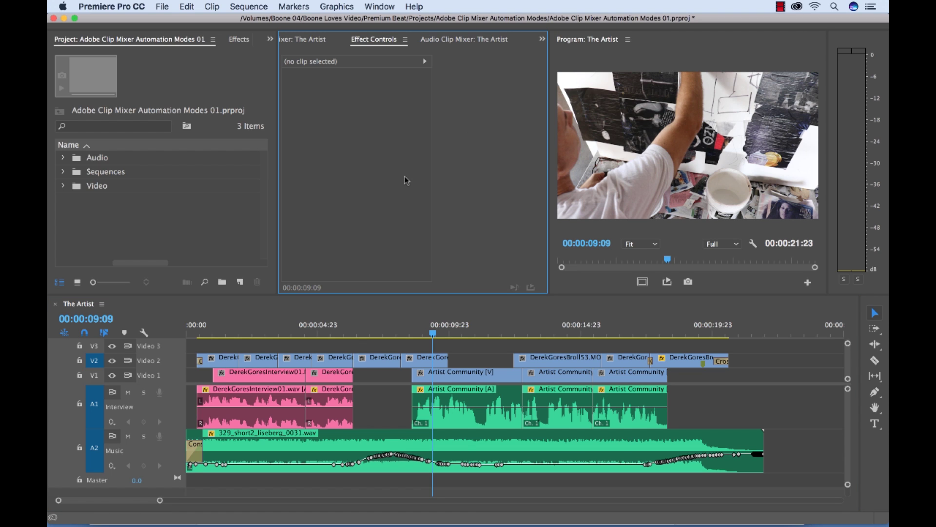
left_click(464, 452)
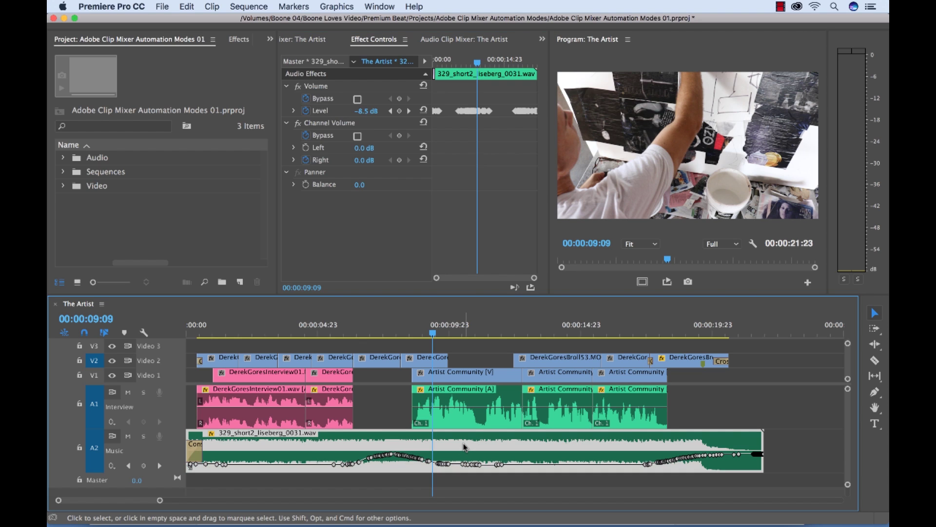
left_click(293, 111)
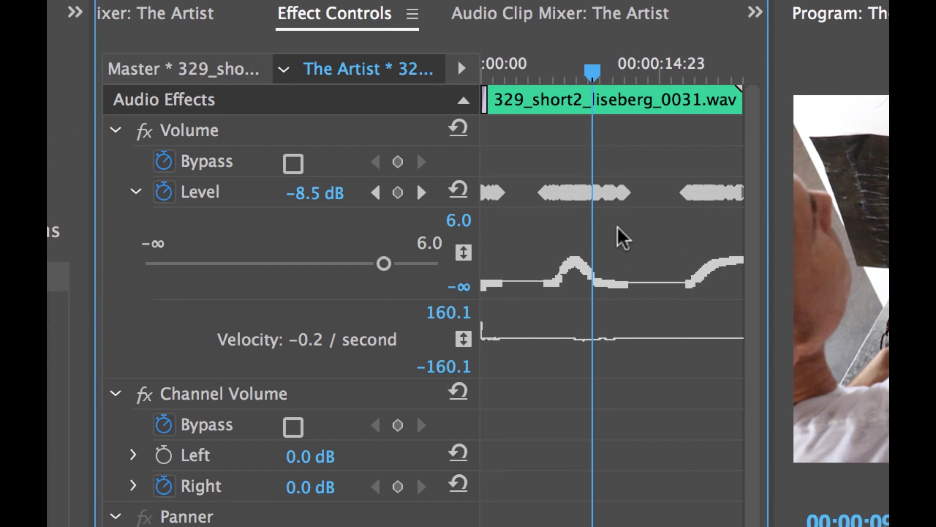